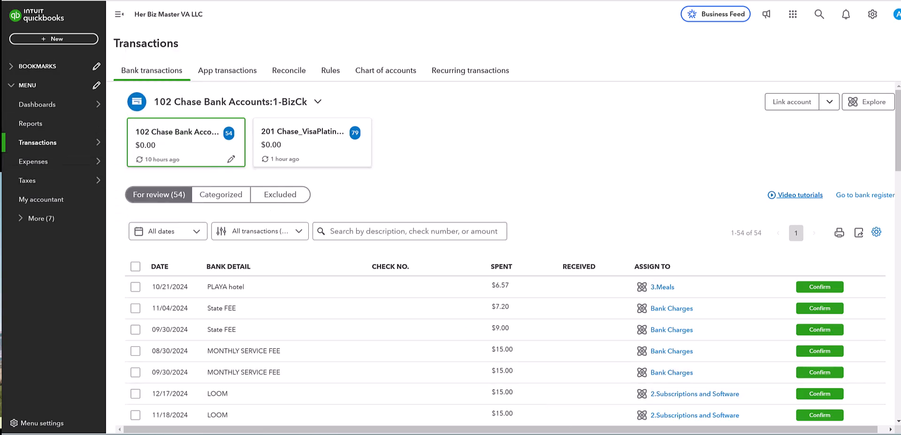
Open the bank transactions for the 201 Chase_VisaPlatinum account.
{"action": "key", "text": "alt+Tab"}
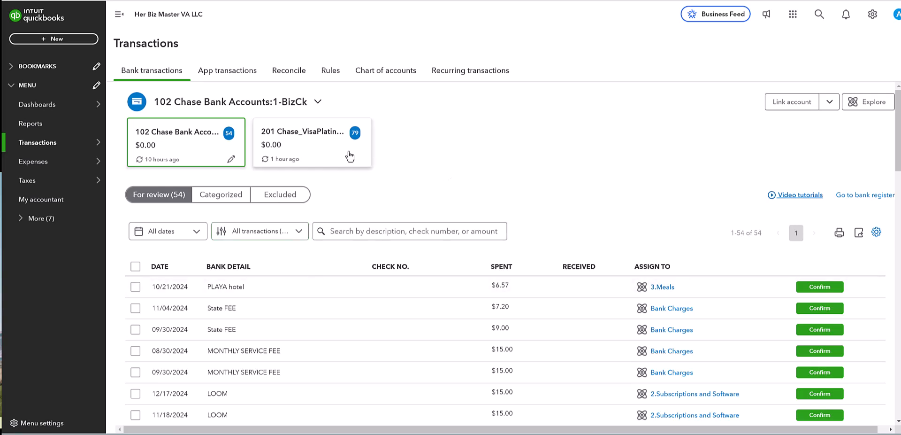
{"action": "mouse_move", "coordinate": [60, 151]}
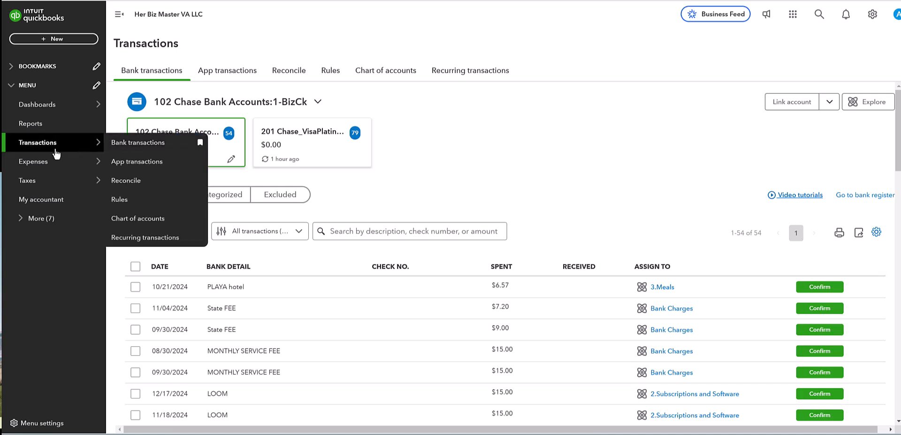
{"action": "left_click", "coordinate": [145, 151]}
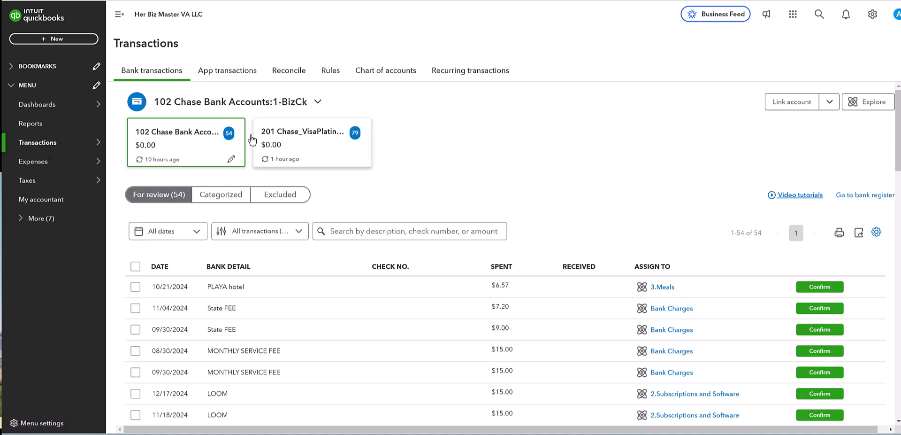
{"action": "left_click", "coordinate": [333, 143]}
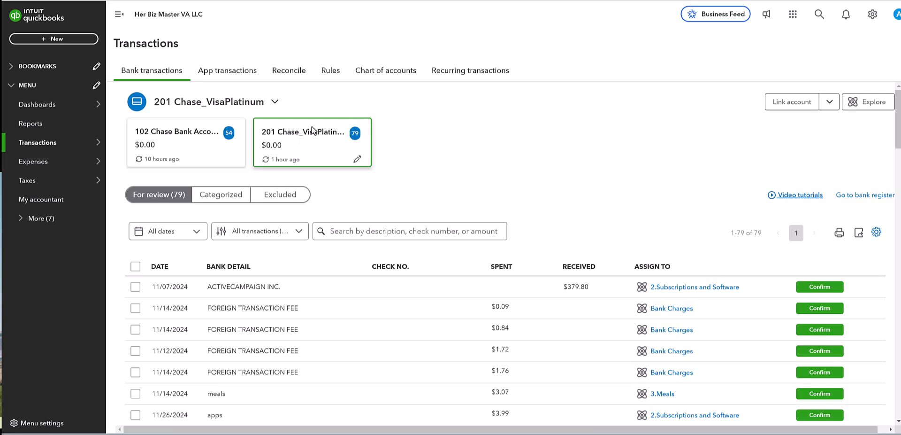
Expand the 11/07/2024 ACTIVECAMPAIGN INC. transaction and examine its available vendor and category choices.
{"action": "scroll", "coordinate": [311, 166], "scroll_direction": "down", "scroll_amount": 2}
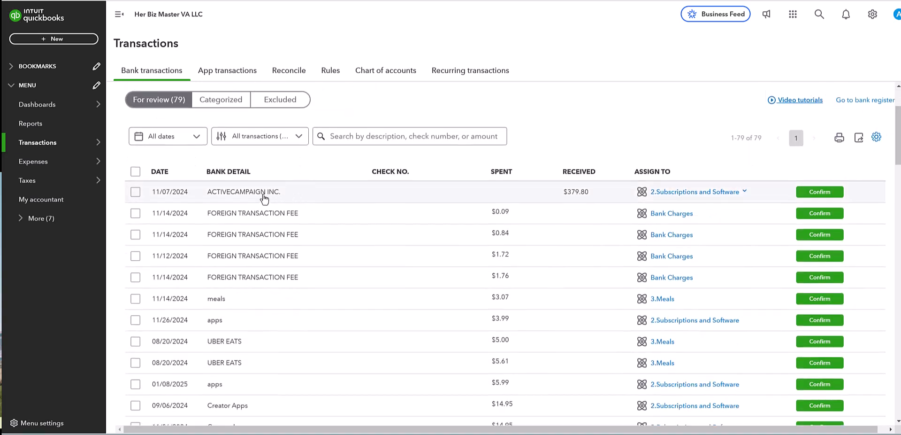
{"action": "left_click", "coordinate": [264, 195]}
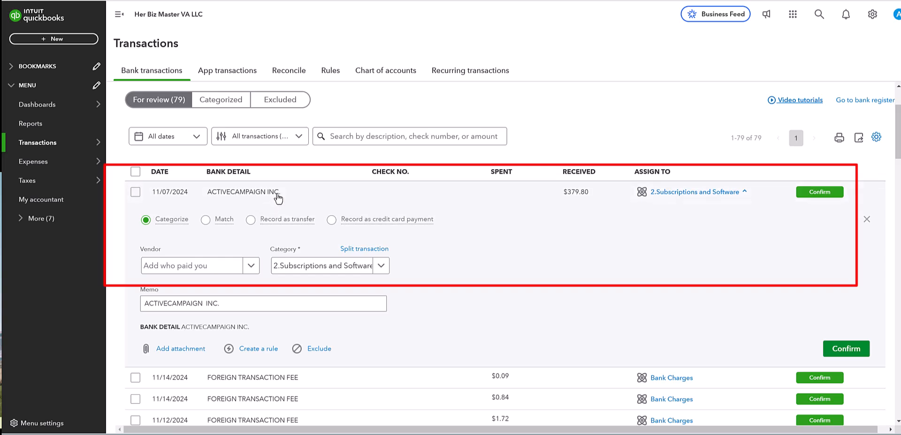
{"action": "left_click", "coordinate": [184, 266]}
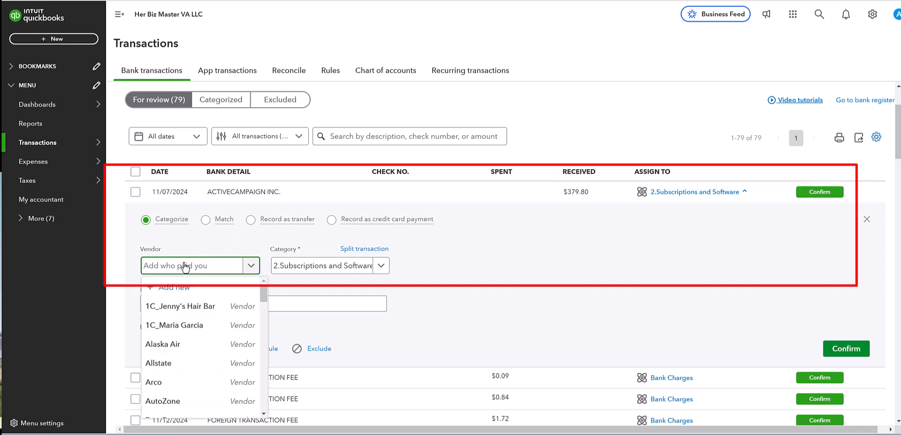
{"action": "left_click", "coordinate": [342, 266]}
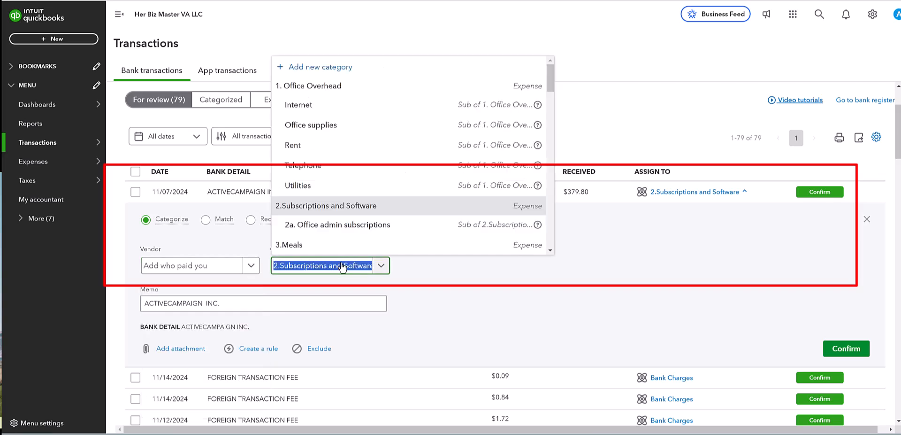
{"action": "left_click", "coordinate": [441, 283]}
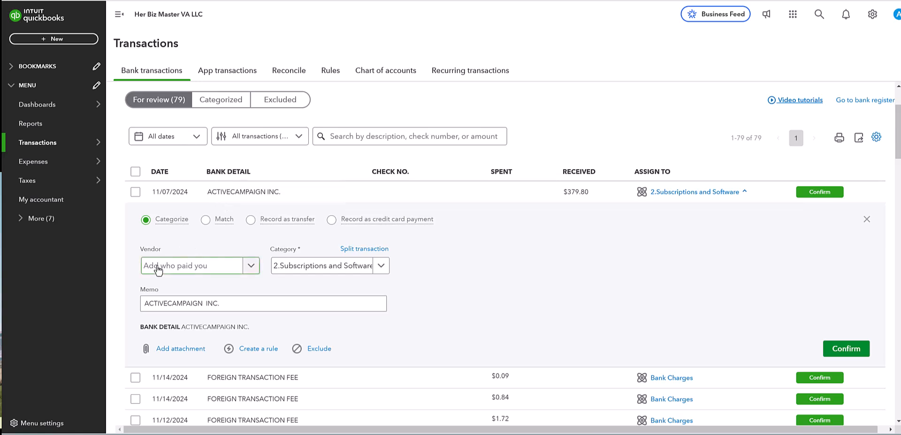
Add Creator Apps as a new vendor on the 09/06/2024 Creator Apps transaction and confirm its categorization.
{"action": "scroll", "coordinate": [173, 295], "scroll_direction": "down", "scroll_amount": 4}
{"action": "scroll", "coordinate": [182, 290], "scroll_direction": "down", "scroll_amount": 3}
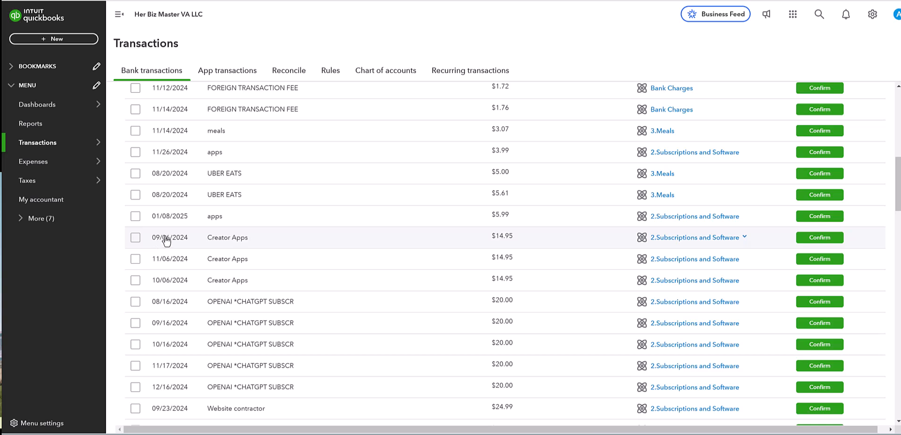
{"action": "left_click", "coordinate": [166, 240]}
{"action": "left_click", "coordinate": [202, 147]}
{"action": "type", "text": "Creator"}
{"action": "key", "text": "BackSpace"}
{"action": "key", "text": "BackSpace"}
{"action": "key", "text": "BackSpace"}
{"action": "key", "text": "BackSpace"}
{"action": "key", "text": "BackSpace"}
{"action": "key", "text": "BackSpace"}
{"action": "type", "text": "reator Apps"}
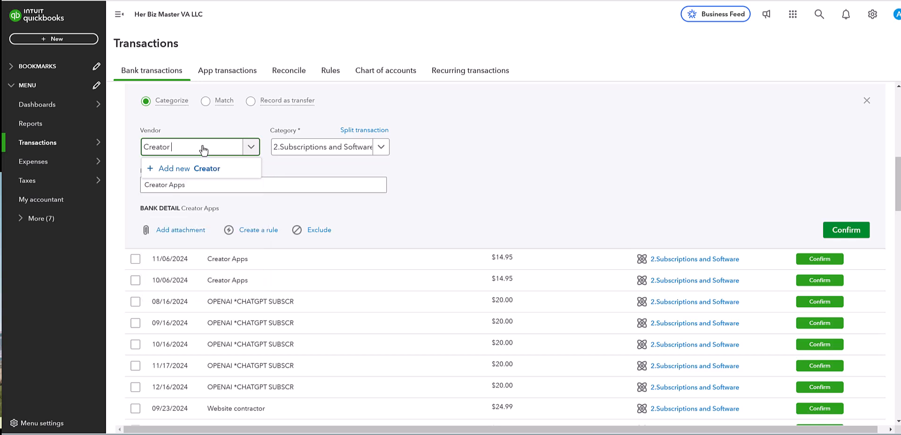
{"action": "left_click", "coordinate": [202, 169]}
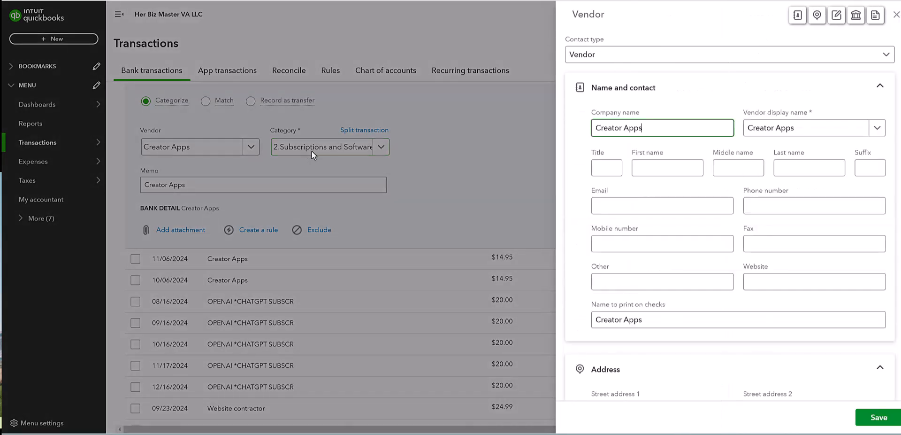
{"action": "left_click", "coordinate": [881, 416]}
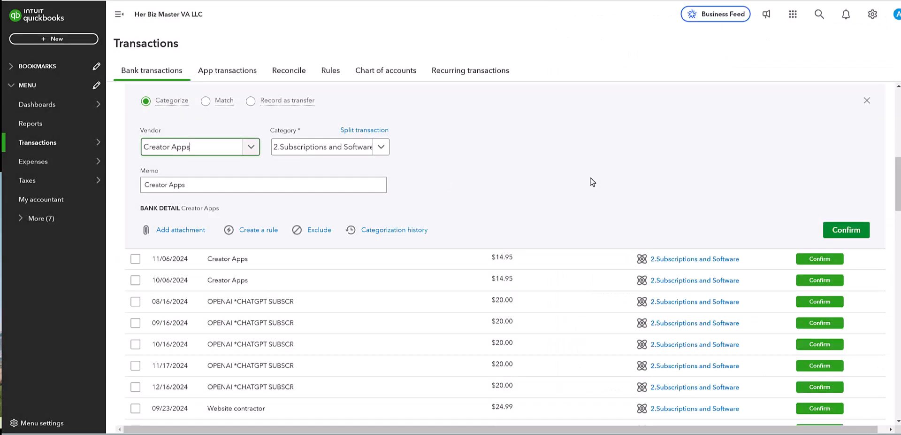
{"action": "left_click", "coordinate": [847, 236]}
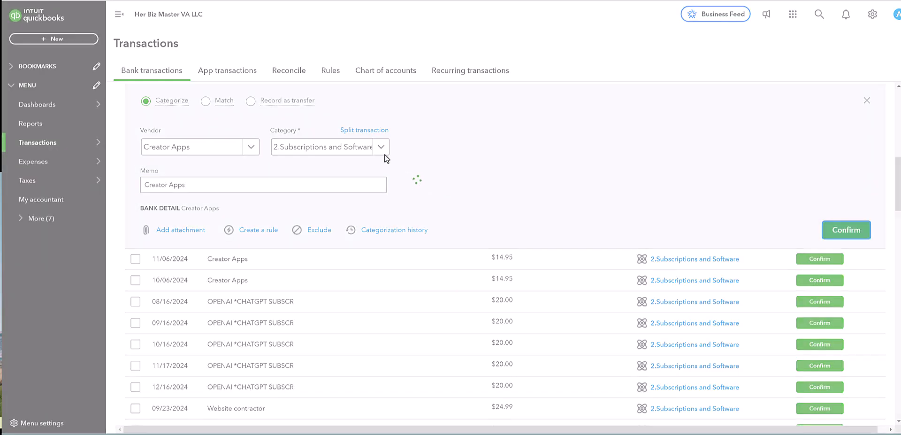
Reopen the details of the 11/07/2024 ACTIVECAMPAIGN INC. transaction to review its vendor field.
{"action": "scroll", "coordinate": [393, 216], "scroll_direction": "up", "scroll_amount": 3}
{"action": "scroll", "coordinate": [394, 216], "scroll_direction": "up", "scroll_amount": 10}
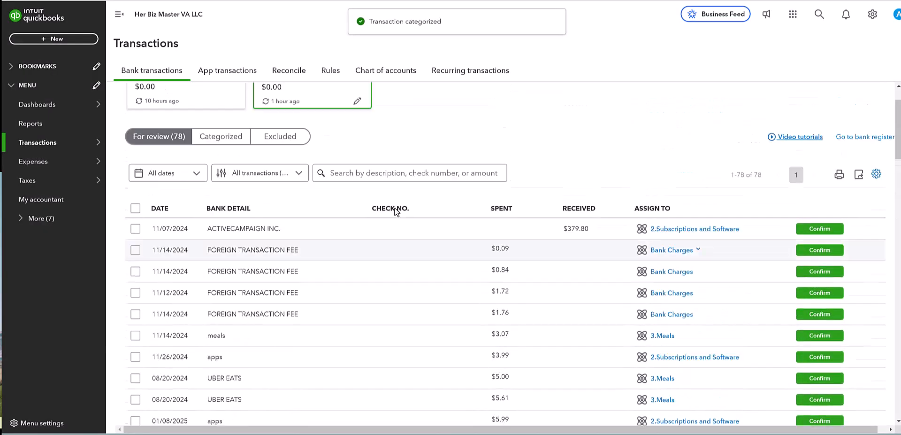
{"action": "scroll", "coordinate": [316, 251], "scroll_direction": "down", "scroll_amount": 2}
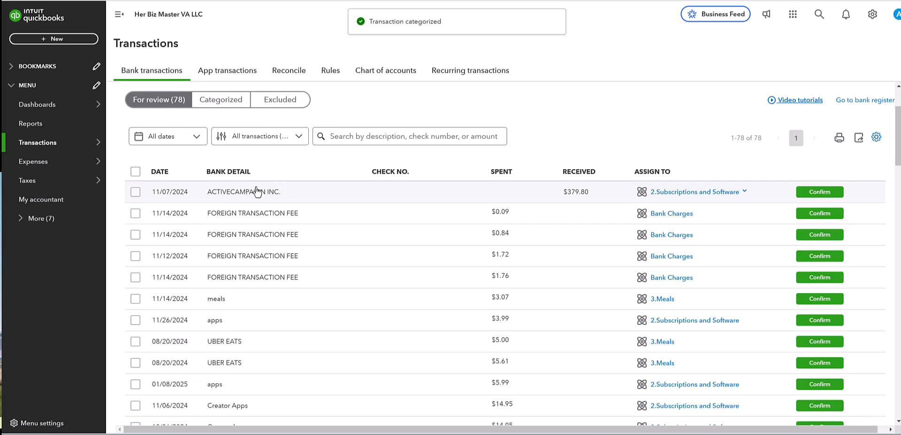
{"action": "left_click", "coordinate": [573, 195]}
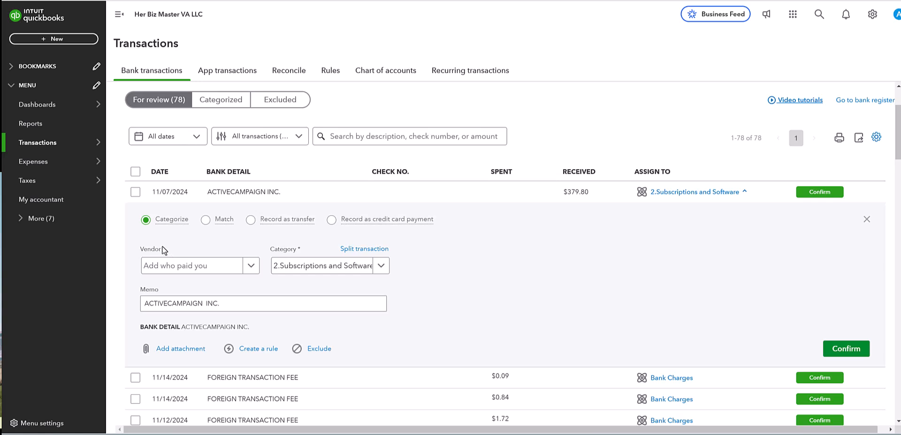
Open the vendors list under expenses and look through the existing vendor names.
{"action": "mouse_move", "coordinate": [84, 165]}
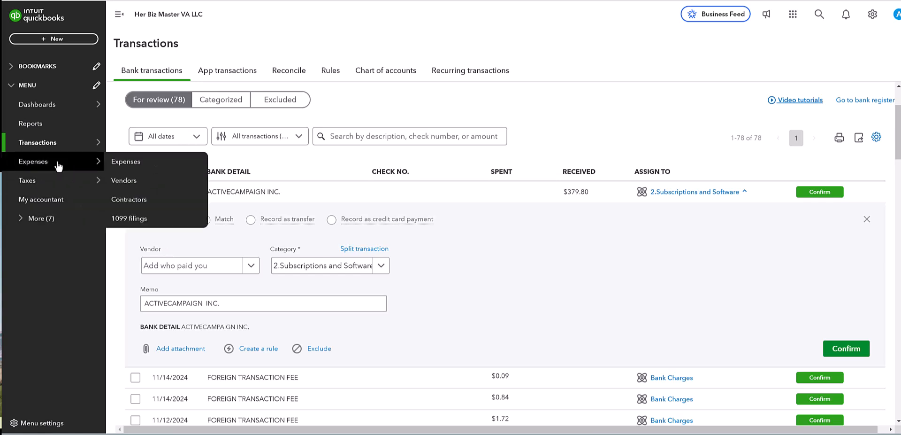
{"action": "left_click", "coordinate": [131, 186]}
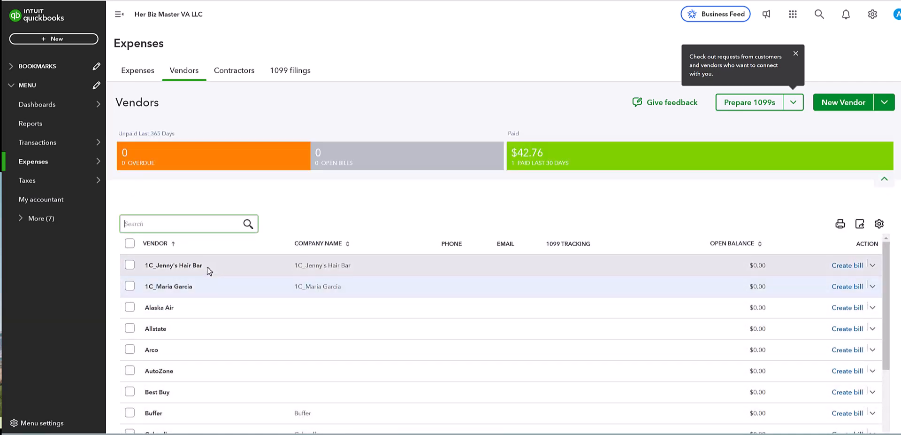
{"action": "scroll", "coordinate": [209, 266], "scroll_direction": "down", "scroll_amount": 3}
{"action": "scroll", "coordinate": [211, 263], "scroll_direction": "up", "scroll_amount": 3}
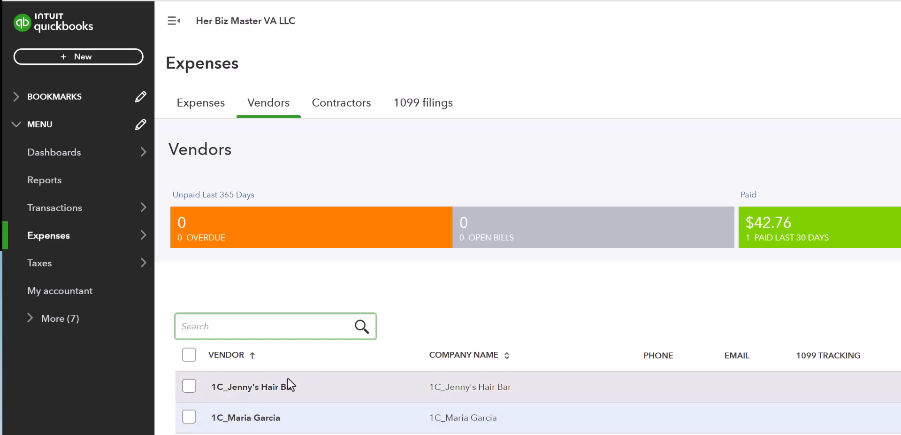
{"action": "scroll", "coordinate": [285, 413], "scroll_direction": "down", "scroll_amount": 5}
{"action": "scroll", "coordinate": [285, 422], "scroll_direction": "up", "scroll_amount": 5}
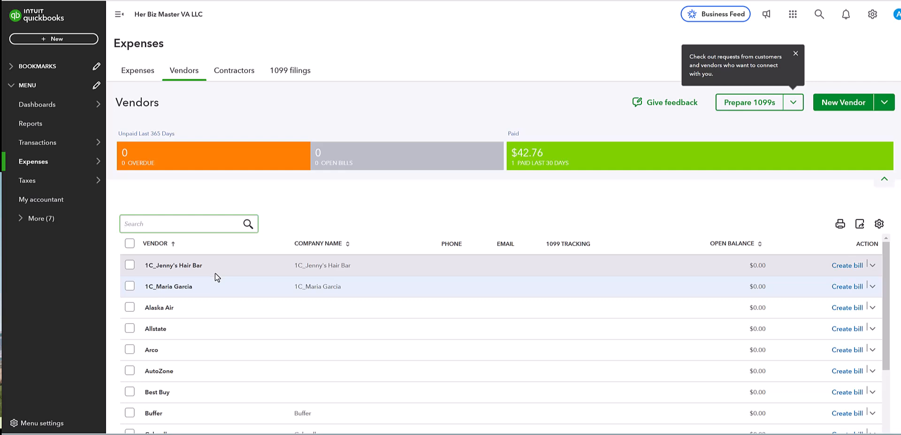
Return to the bank transactions awaiting review.
{"action": "mouse_move", "coordinate": [47, 142]}
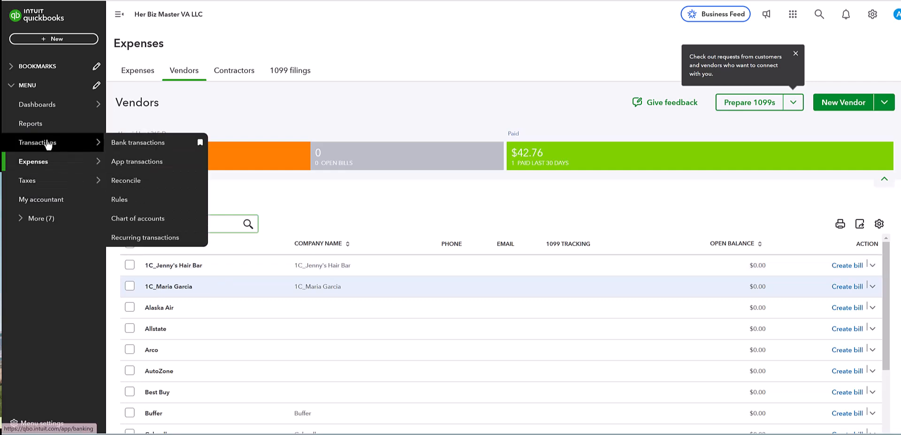
{"action": "left_click", "coordinate": [148, 145]}
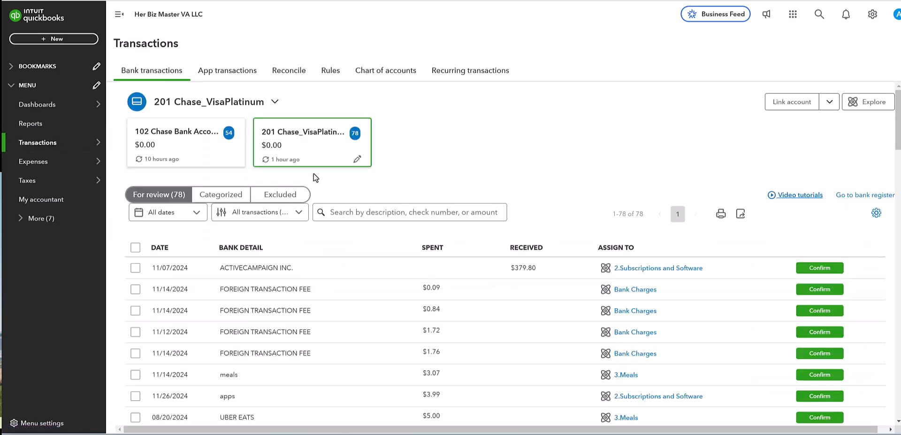